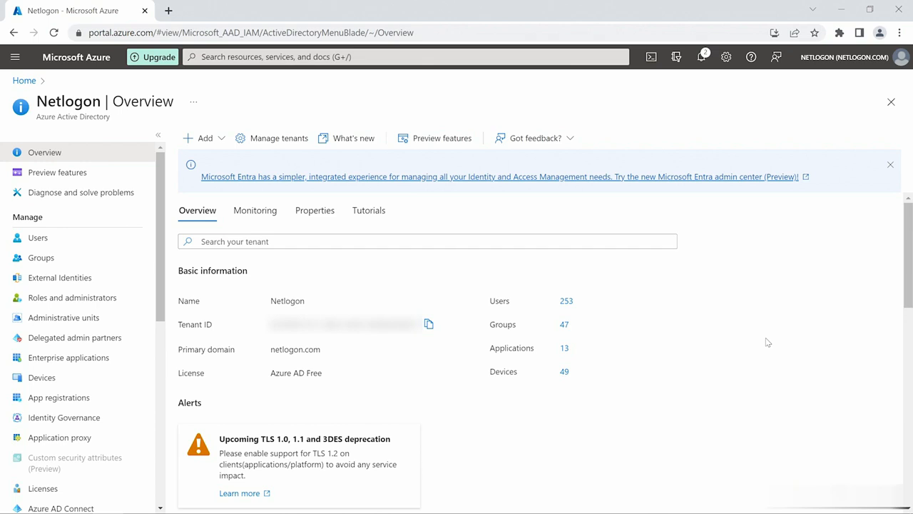
Show the Netlogon directory's All groups list of 47 groups.
left_click(68, 259)
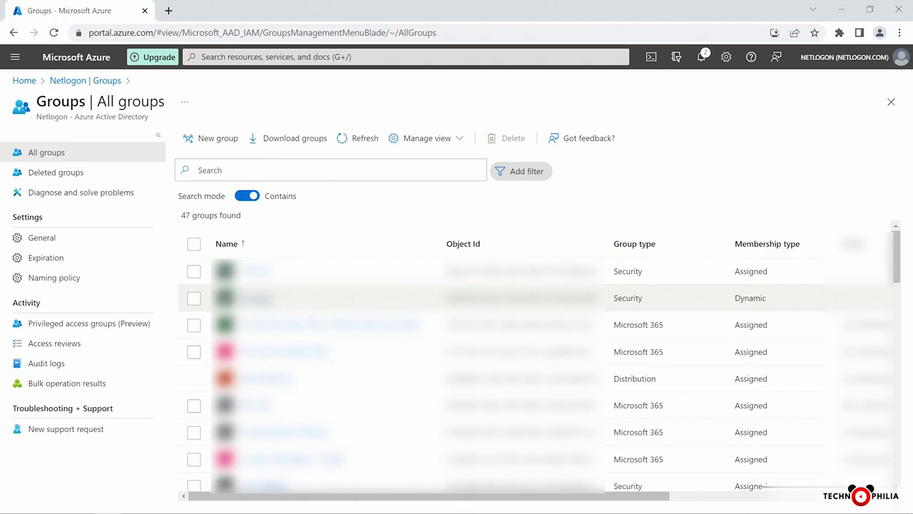
left_click(261, 302)
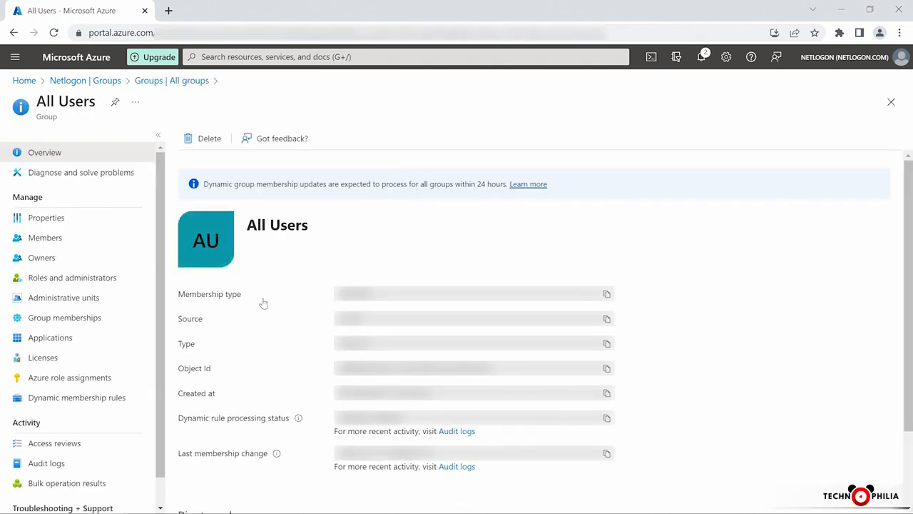
left_click(122, 239)
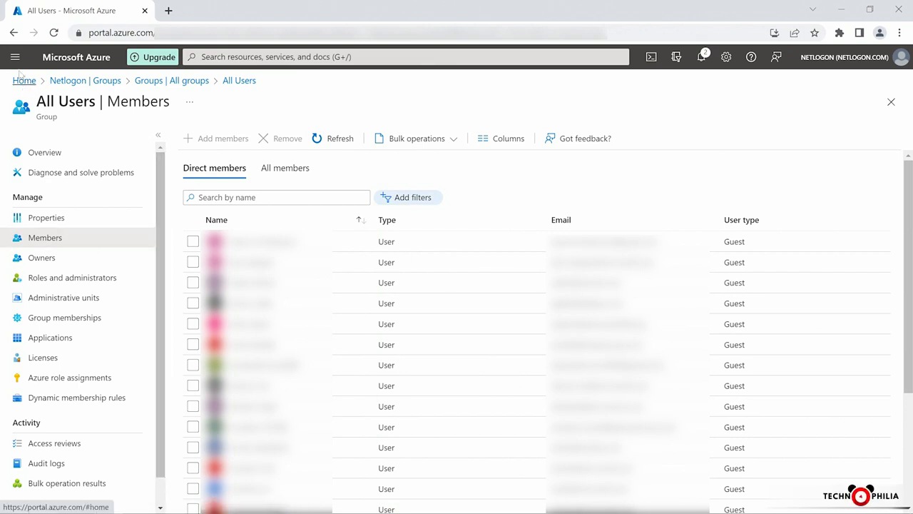
left_click(14, 33)
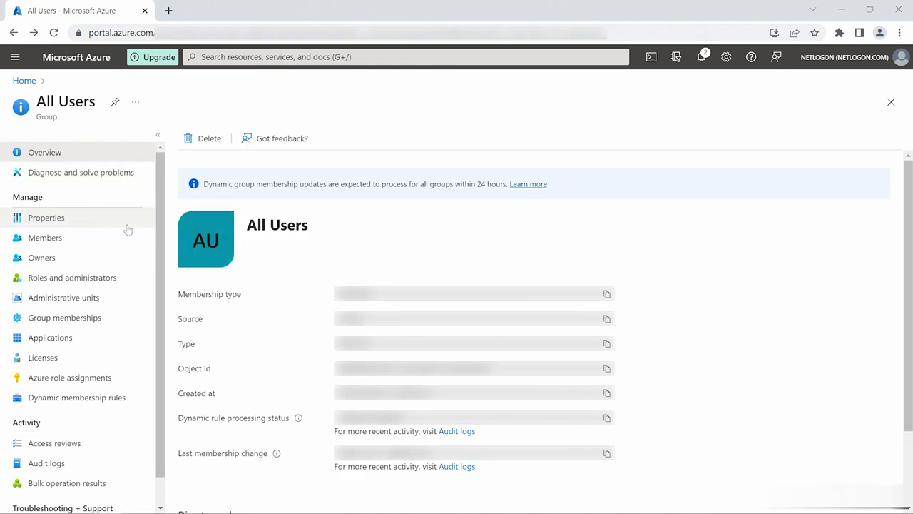
left_click(13, 33)
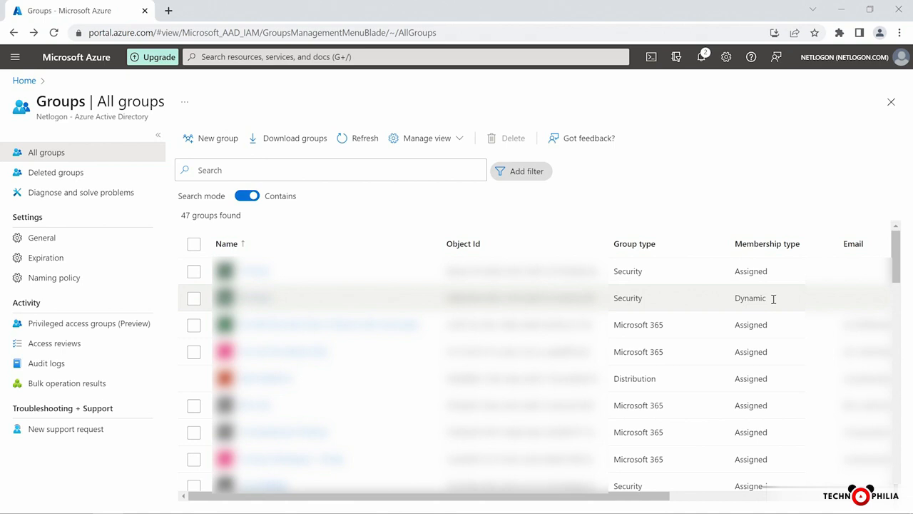
left_click_drag(775, 298, 734, 298)
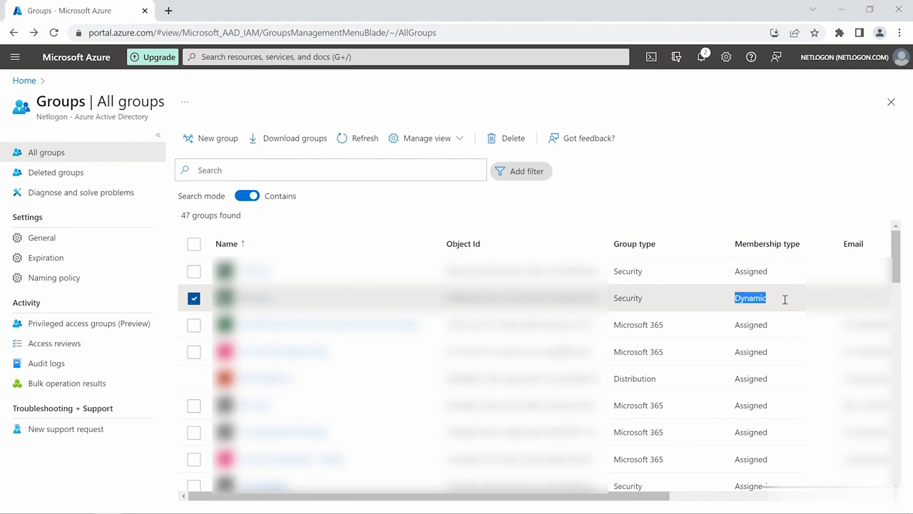
Start a new group with Security as its type, ready for a group name.
left_click(216, 139)
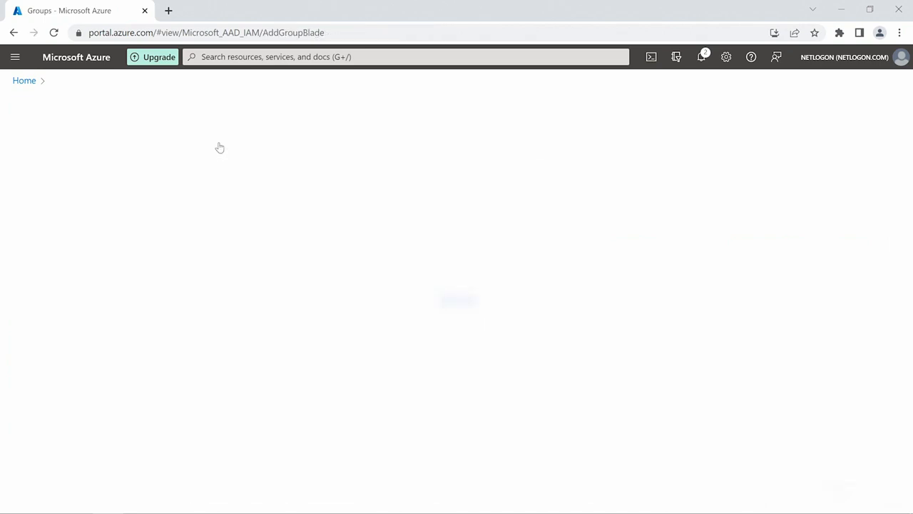
left_click(231, 186)
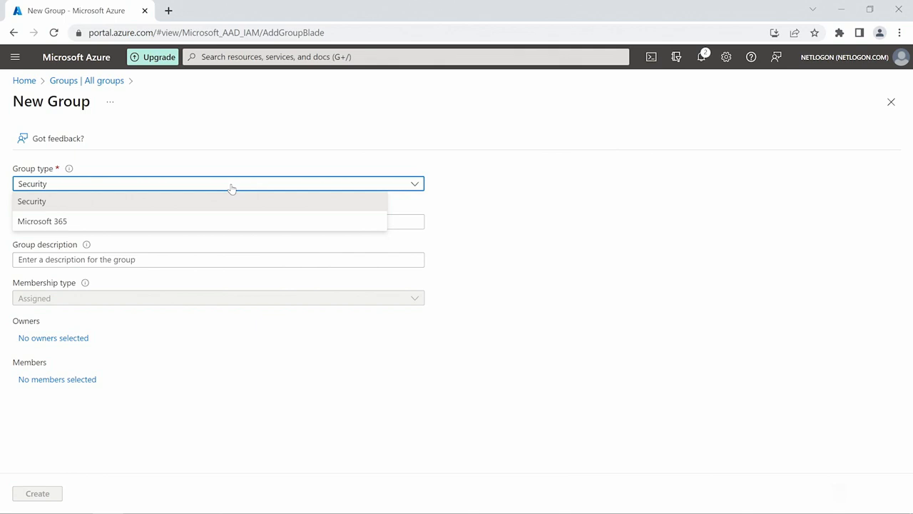
left_click(245, 199)
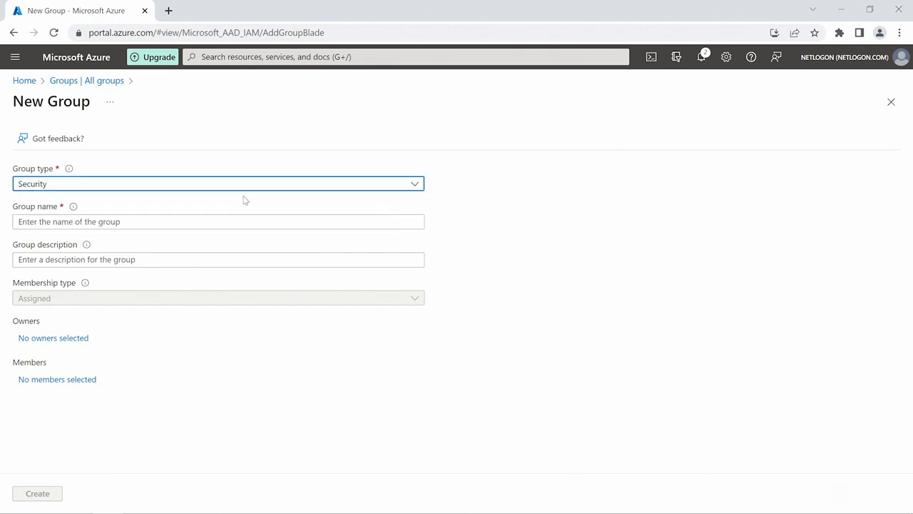
left_click(217, 219)
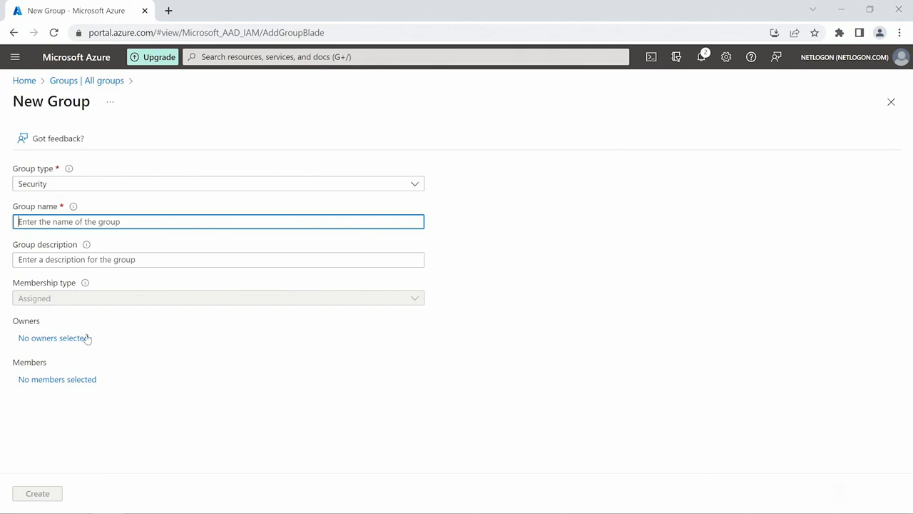
Switch the new group's type to Microsoft 365 and check the Membership type info.
left_click(121, 183)
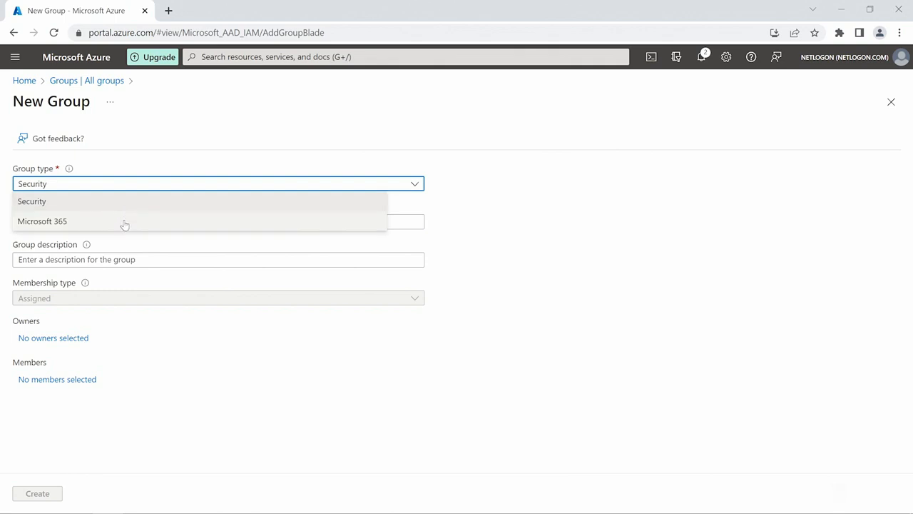
left_click(125, 221)
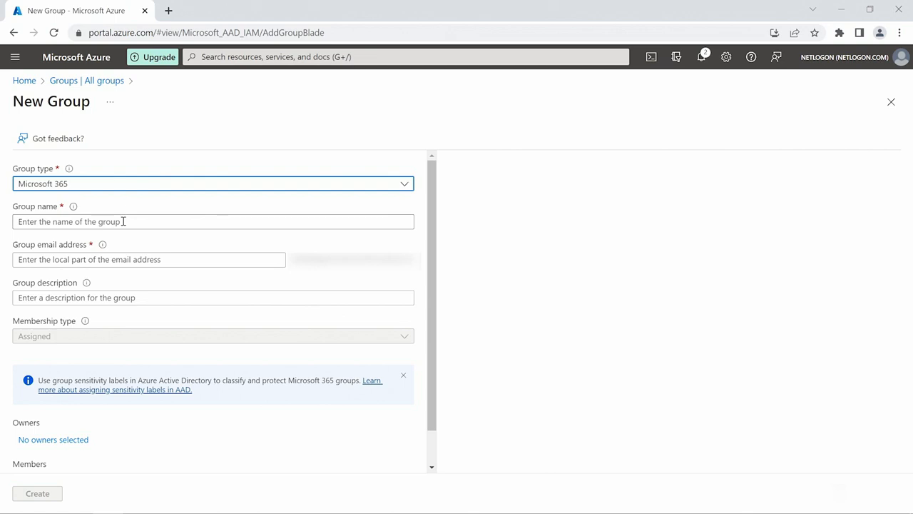
scroll(264, 375, "down", 1)
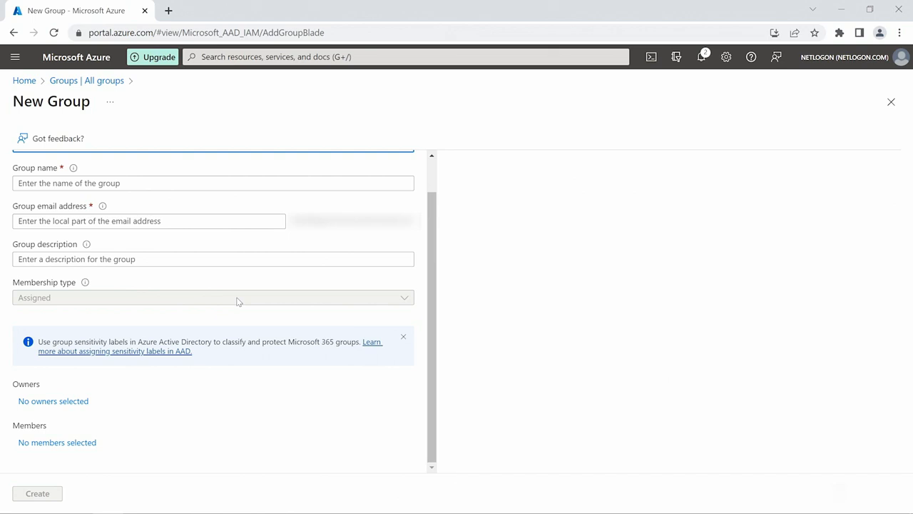
mouse_move(86, 283)
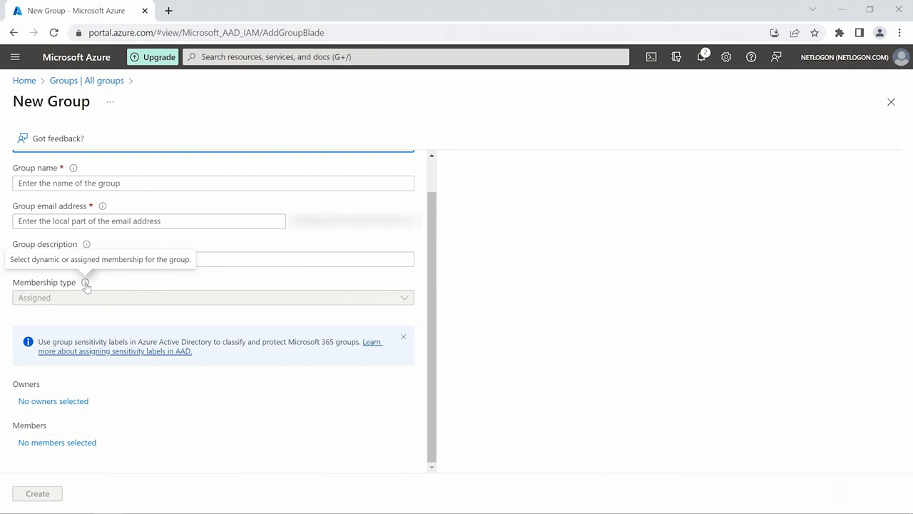
Find the user by name and select them as the new group's member.
left_click(69, 443)
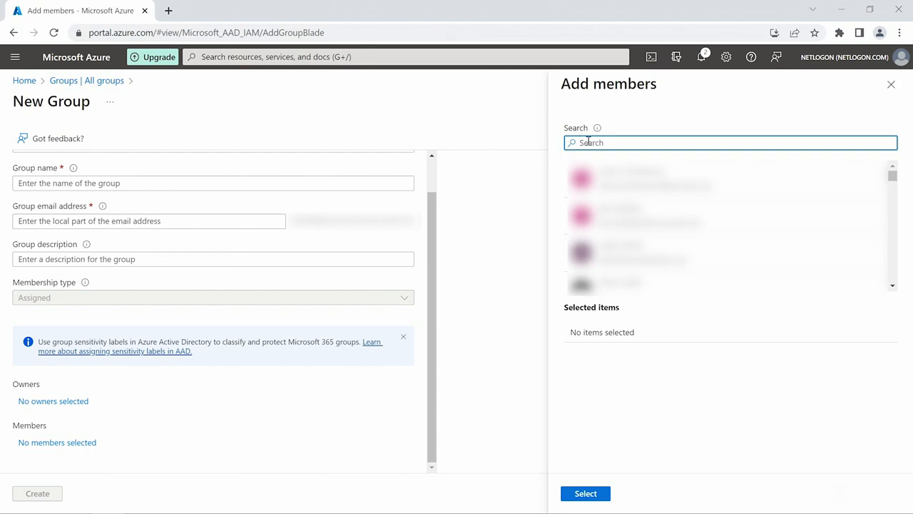
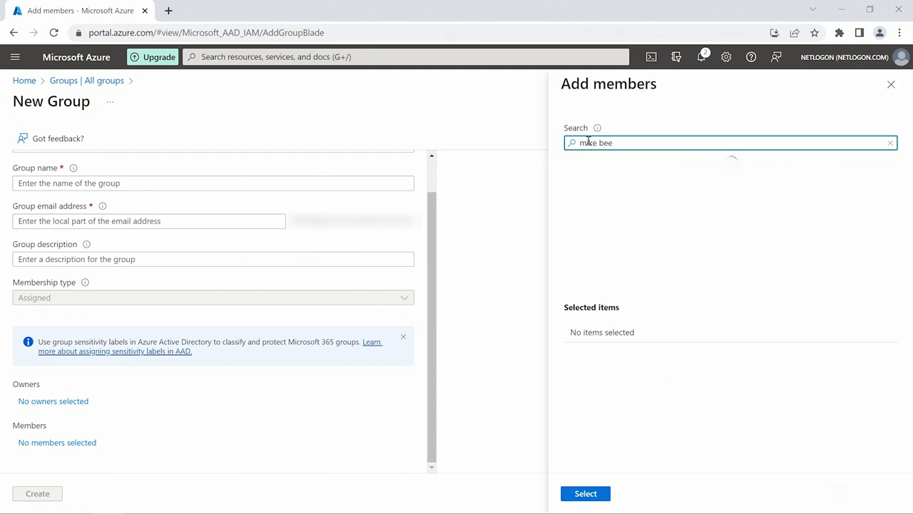
left_click(637, 186)
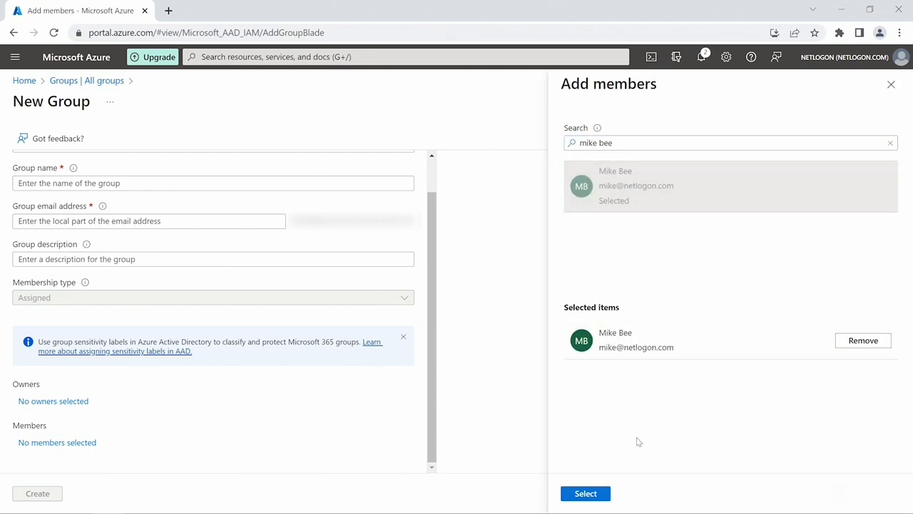
left_click(594, 497)
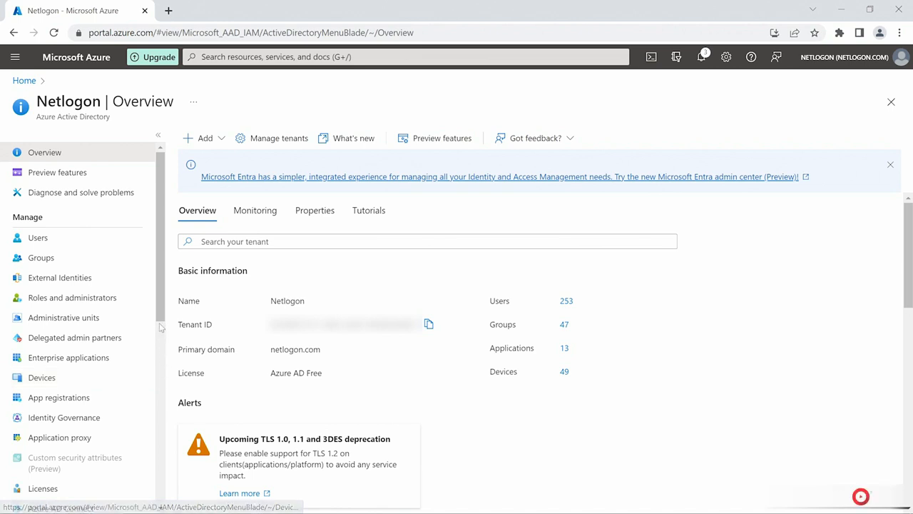
scroll(162, 336, "down", 2)
scroll(162, 335, "down", 3)
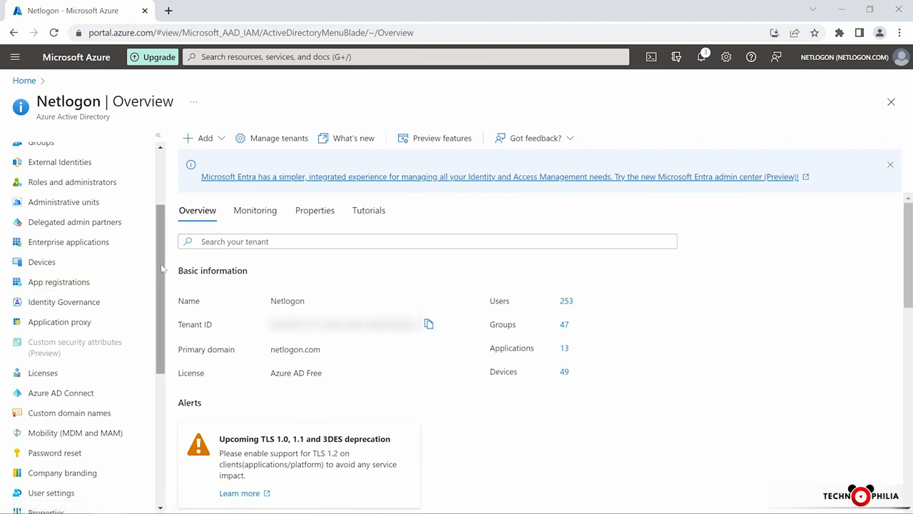
scroll(143, 293, "down", 3)
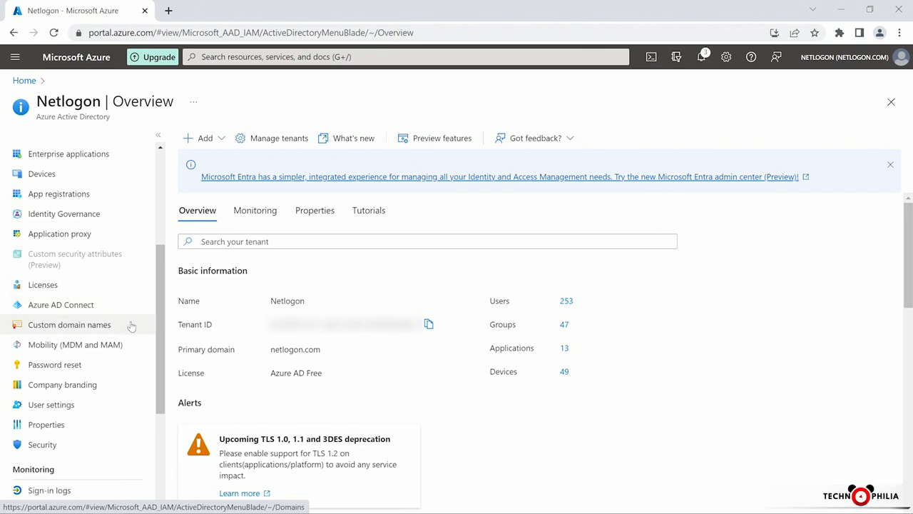
Show the tenant's Custom domain names list of ten domains.
left_click(131, 326)
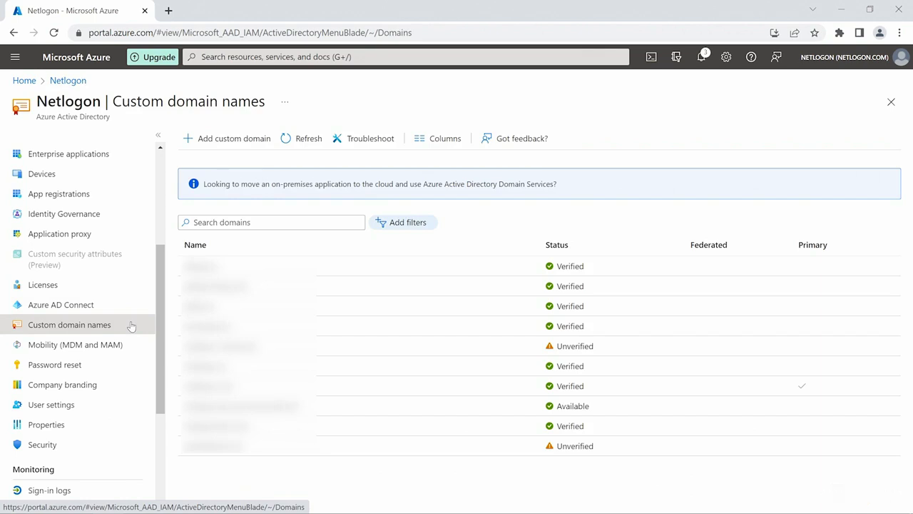
Add 'microsoft.com' as a new custom domain for Netlogon.
left_click(270, 142)
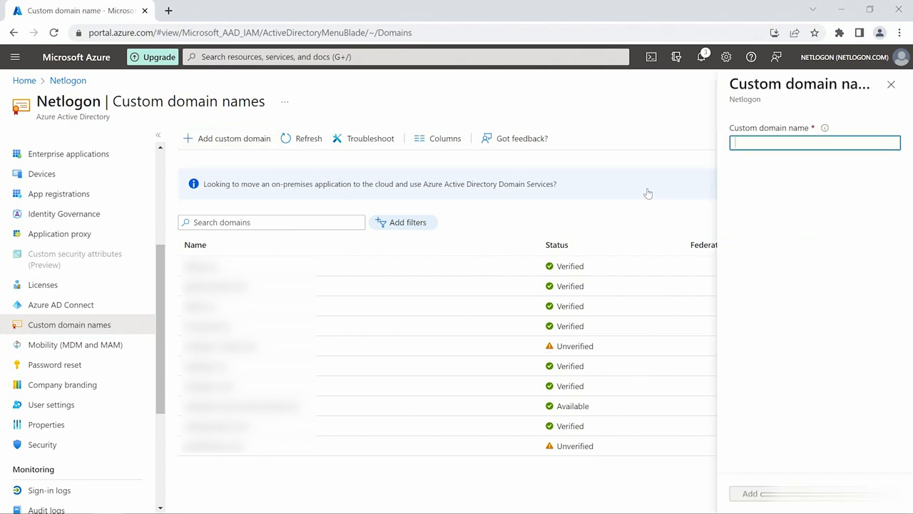
type("microsoft.com")
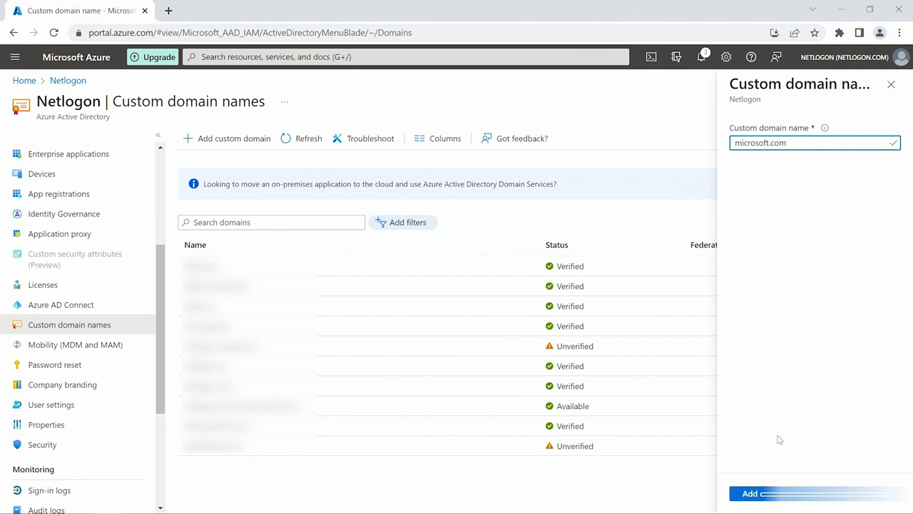
left_click(749, 493)
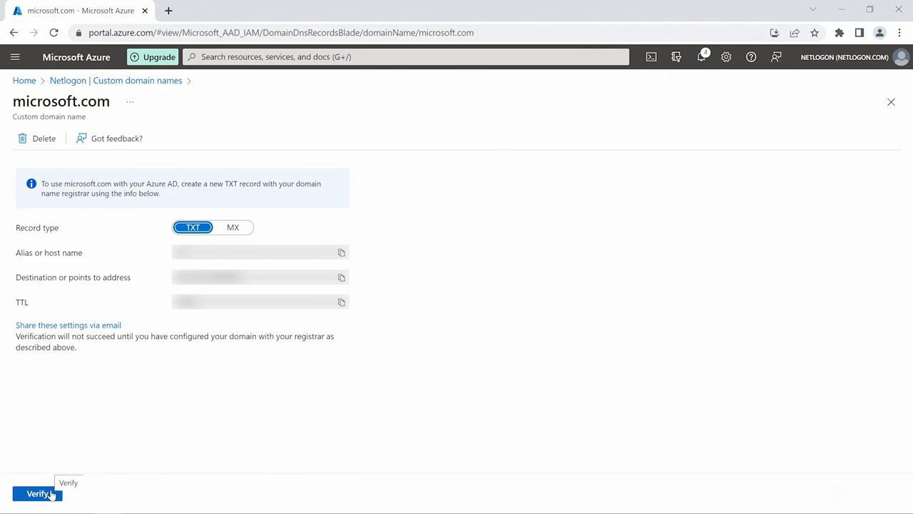
Try verifying microsoft.com, dismiss the failure notice, and return to the domain list.
left_click(37, 493)
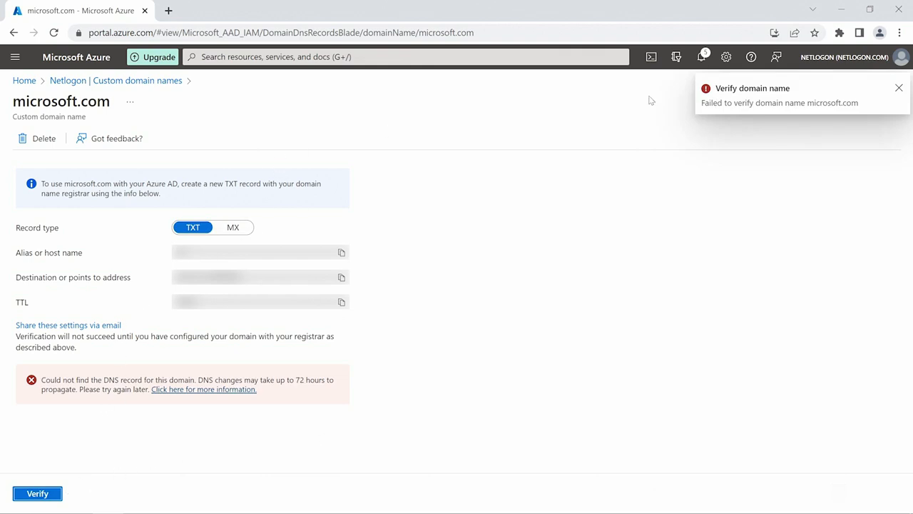
left_click(899, 88)
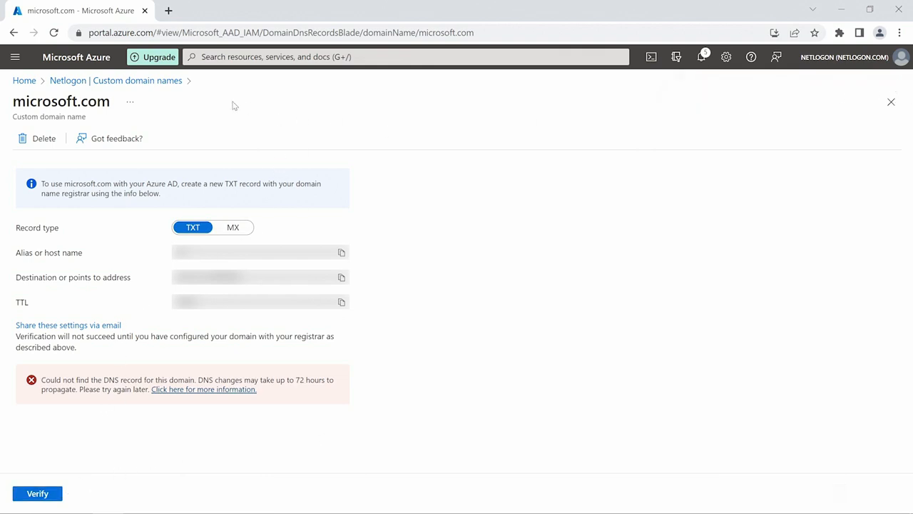
left_click(132, 86)
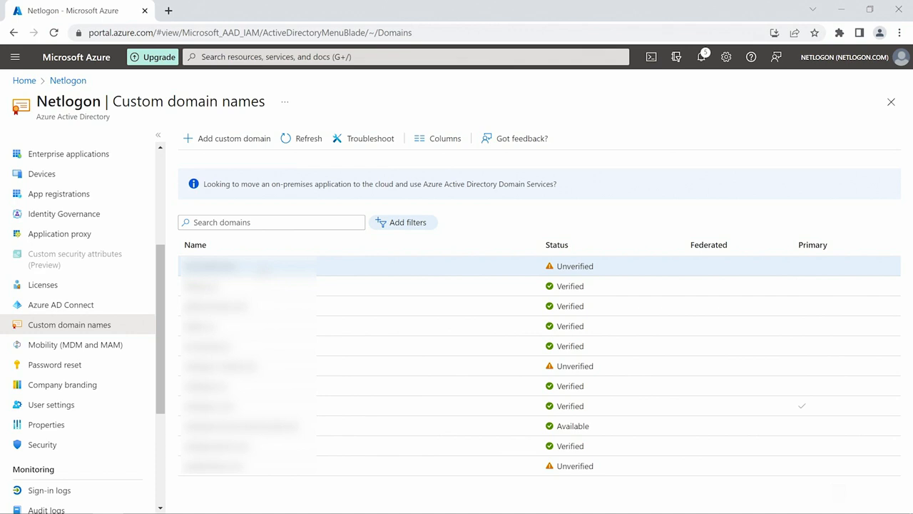
left_click_drag(166, 282, 166, 335)
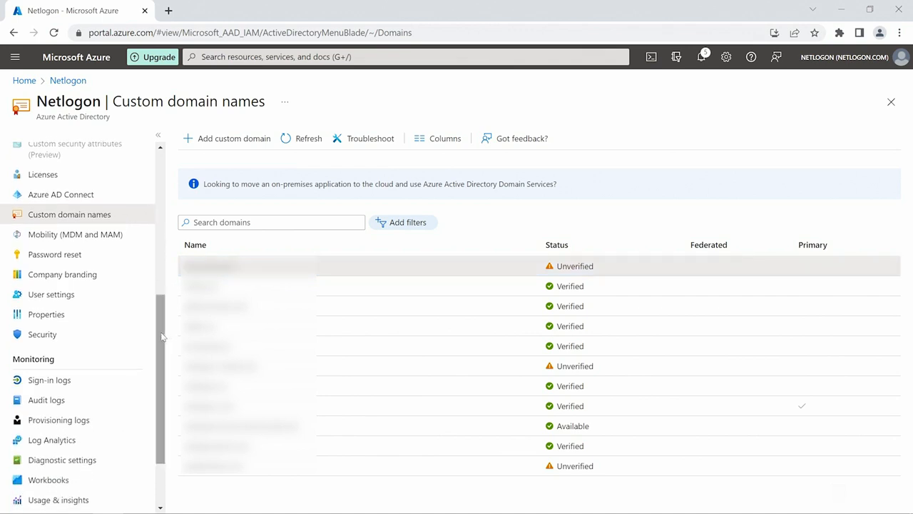
left_click(116, 259)
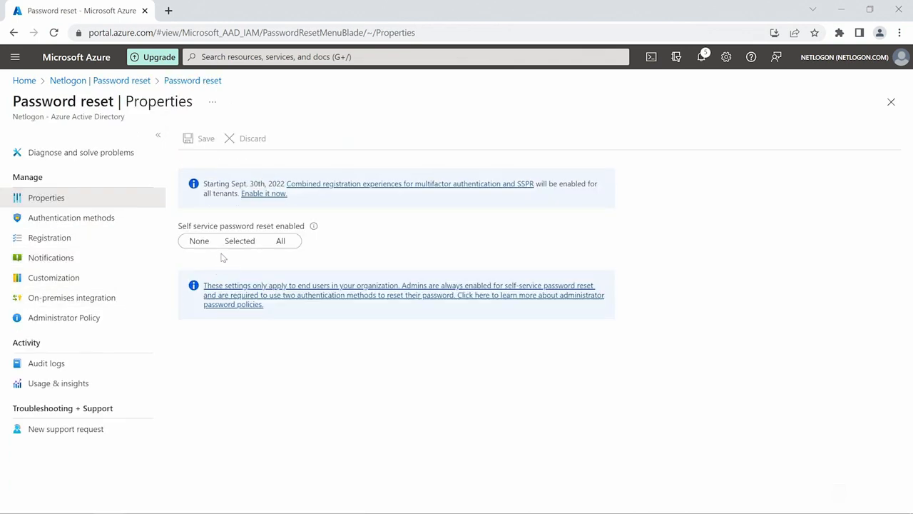
left_click(227, 243)
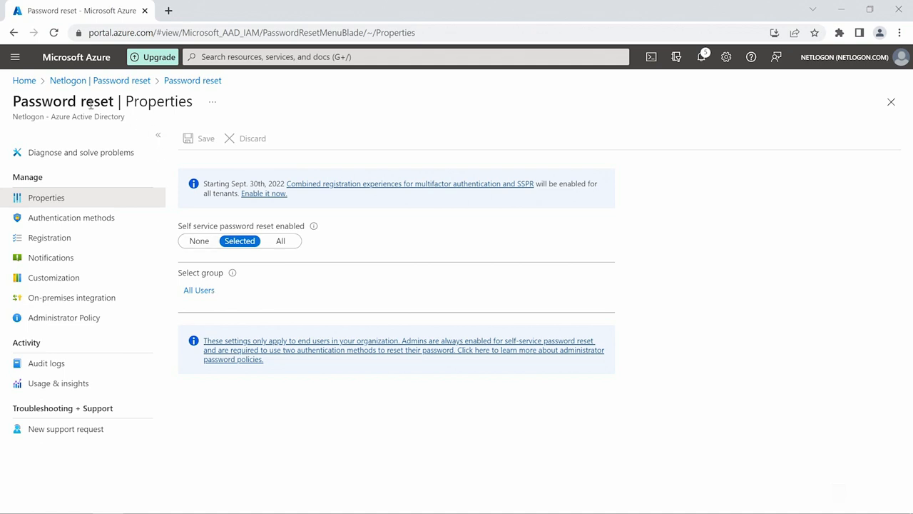
left_click(15, 32)
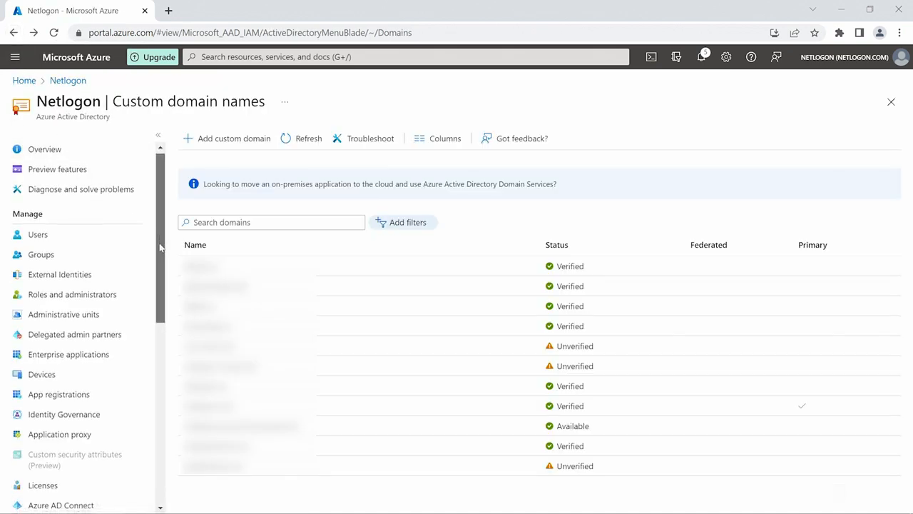
Show the Netlogon Sign-in logs under Monitoring for the last 24 hours.
left_click_drag(160, 248, 153, 382)
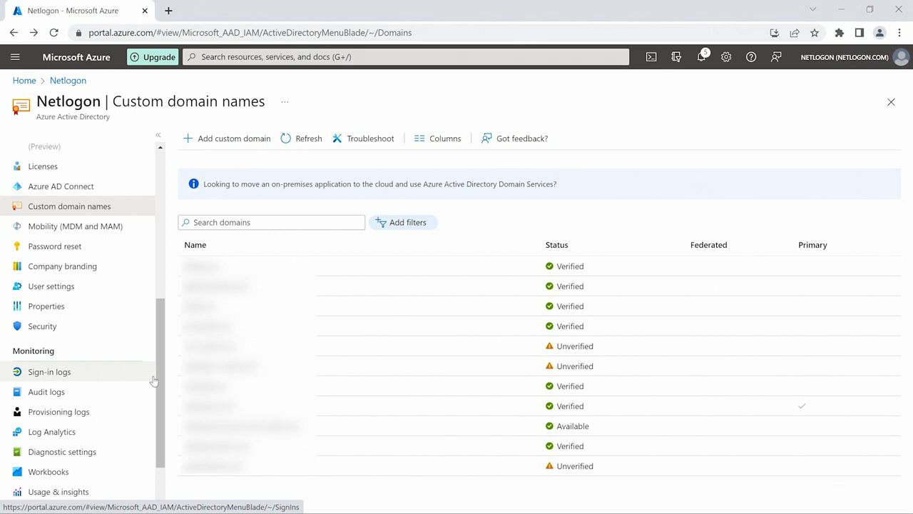
left_click(135, 376)
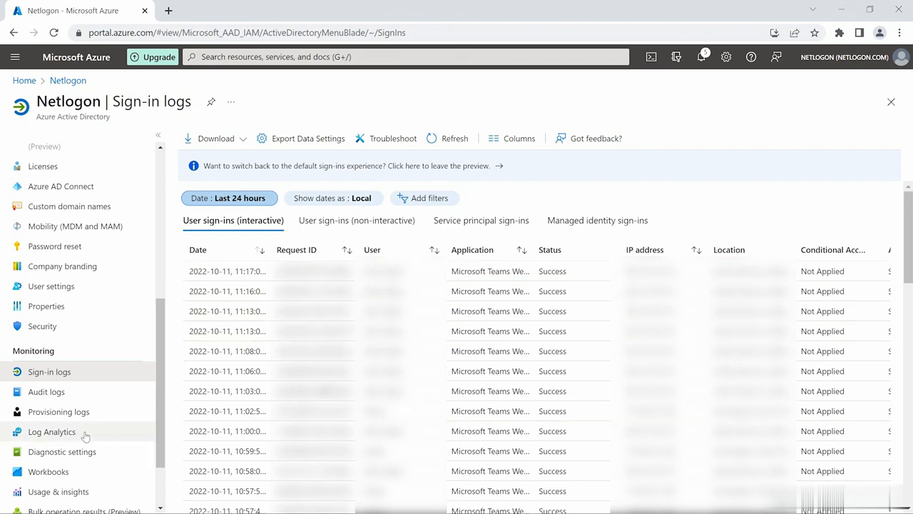
Show the Audit logs and the details of the 'Add unverified domain' entry.
left_click(107, 395)
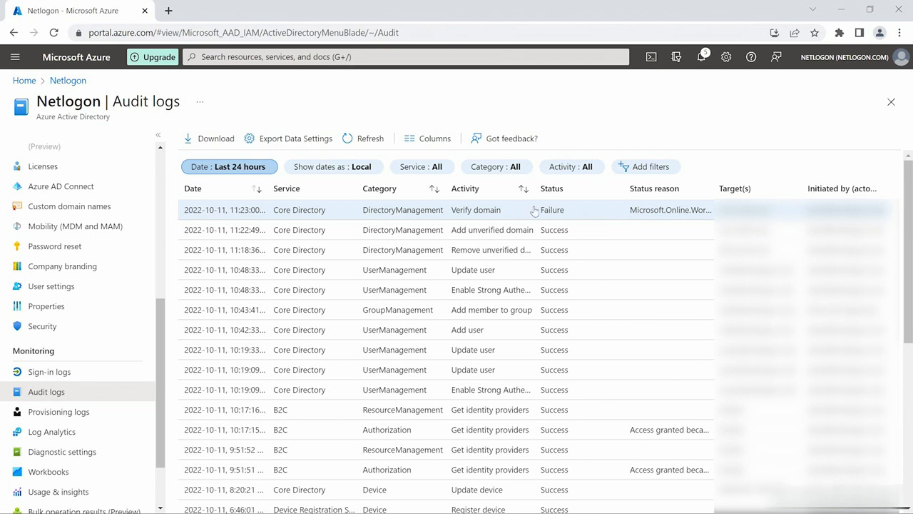
left_click(587, 229)
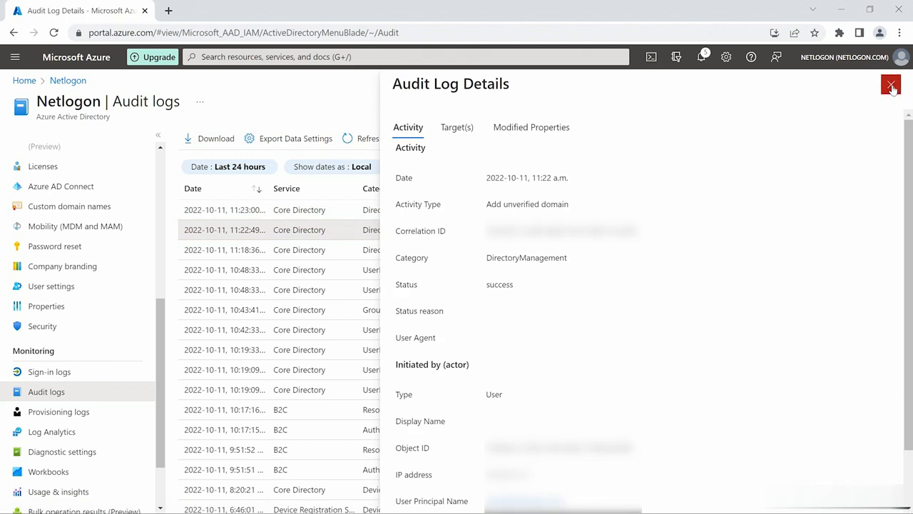
Review the entry's actor type User and remaining details, then close Audit Log Details.
double_click(495, 395)
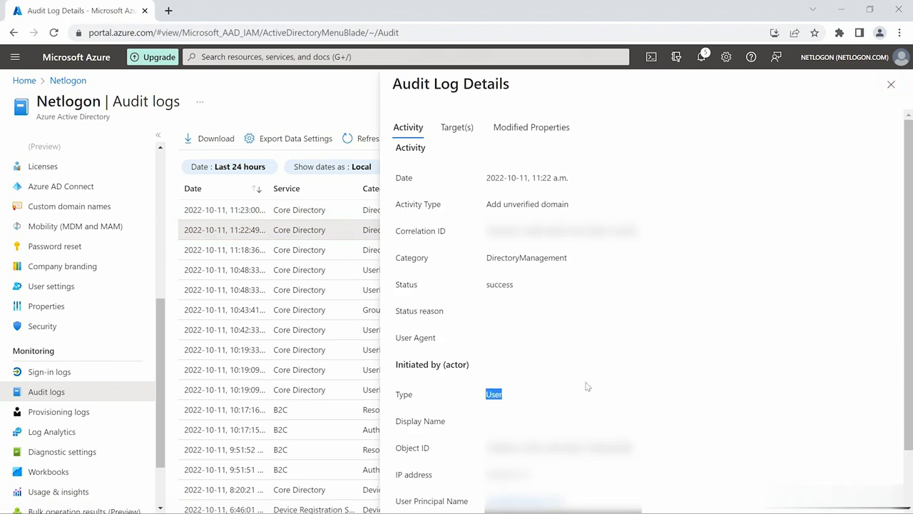
scroll(662, 392, "down", 1)
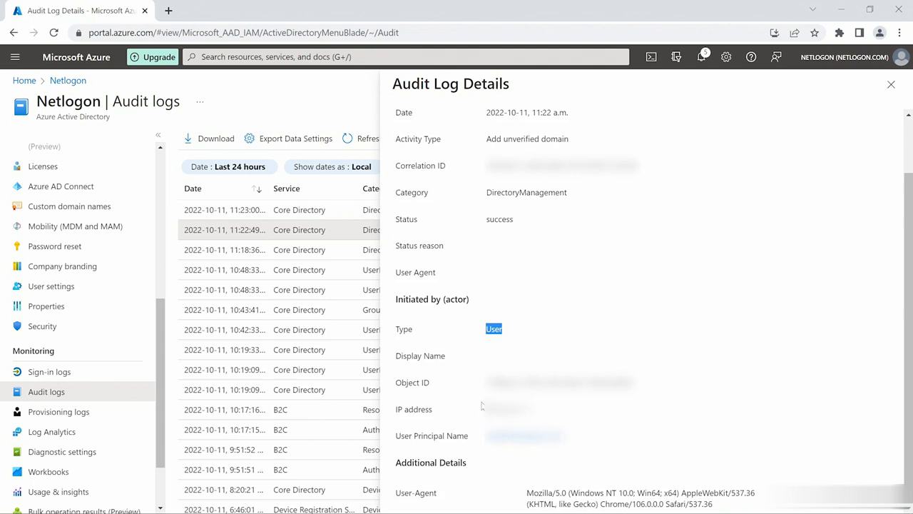
left_click(891, 86)
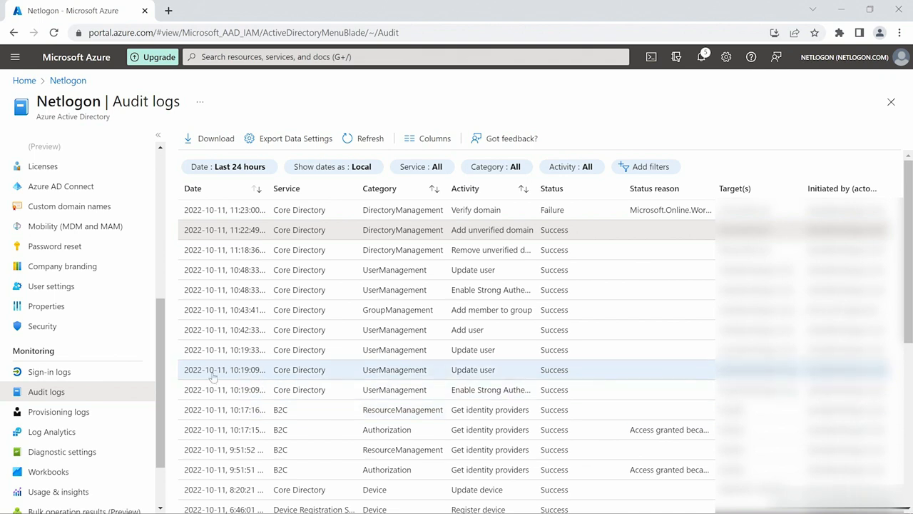
scroll(163, 396, "down", 1)
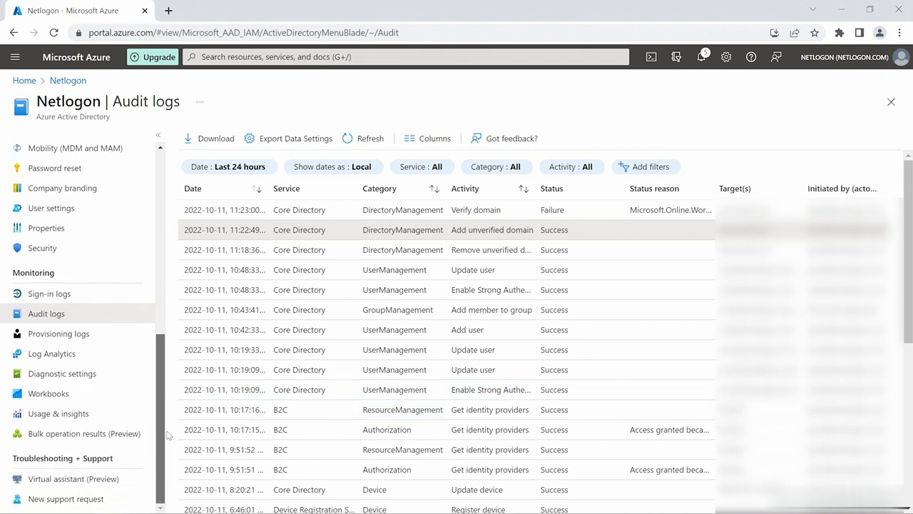
scroll(165, 343, "up", 2)
scroll(164, 324, "up", 3)
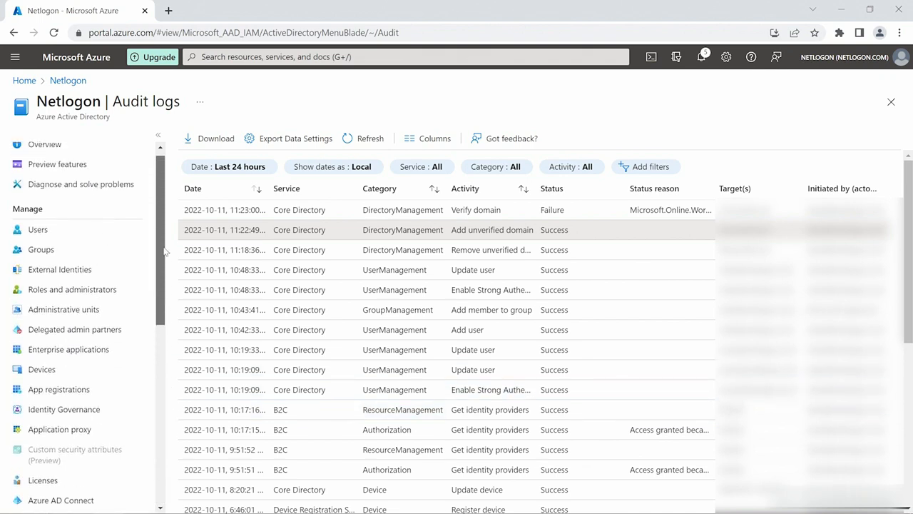